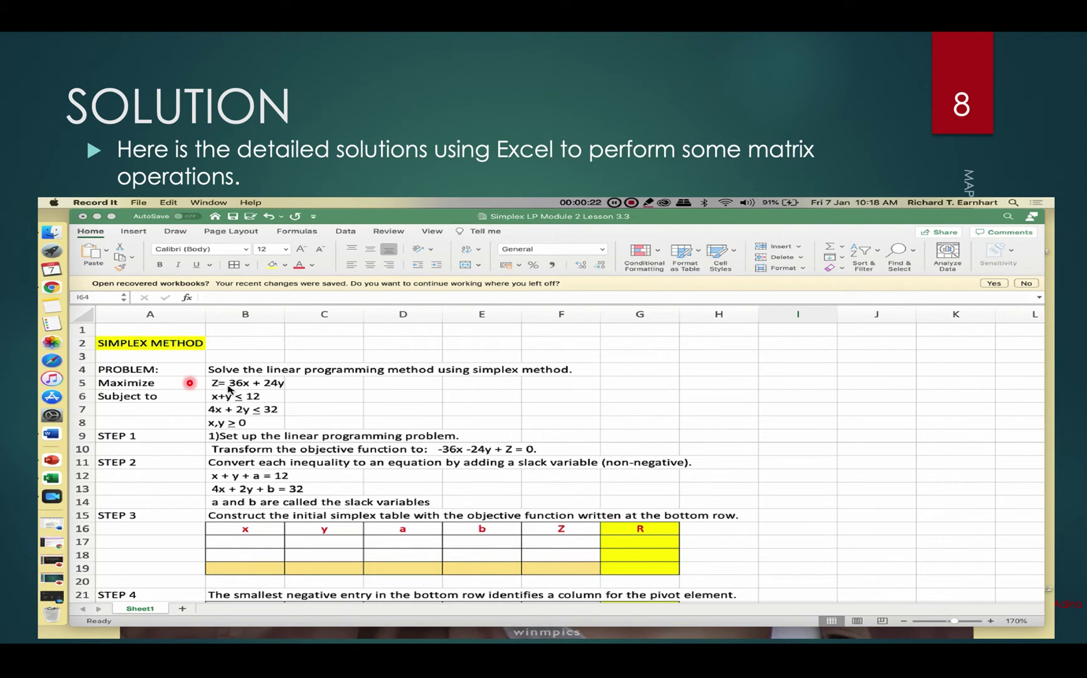
left_click(251, 384)
left_click(254, 384)
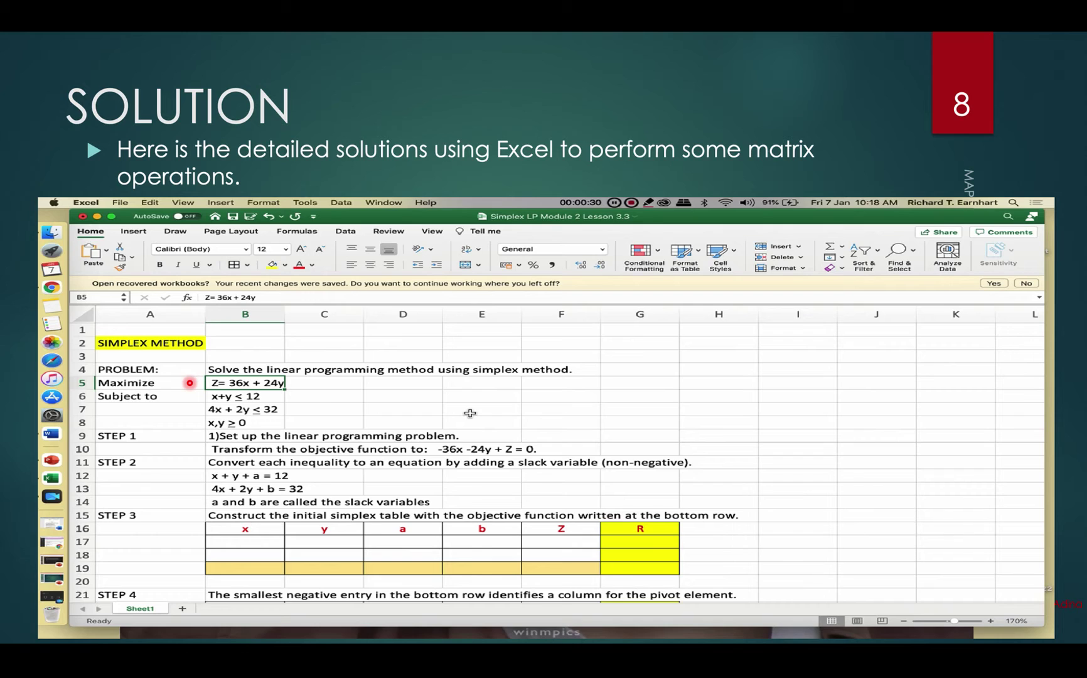
left_click(265, 398)
key("Down")
key("Up")
key("Down")
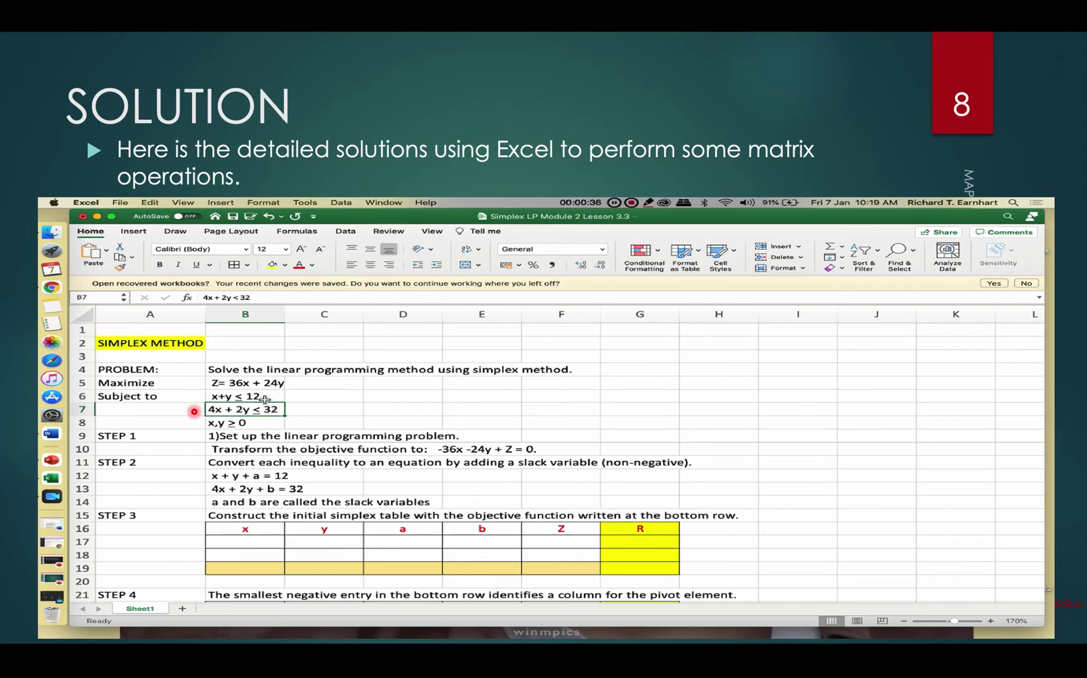
left_click(231, 450)
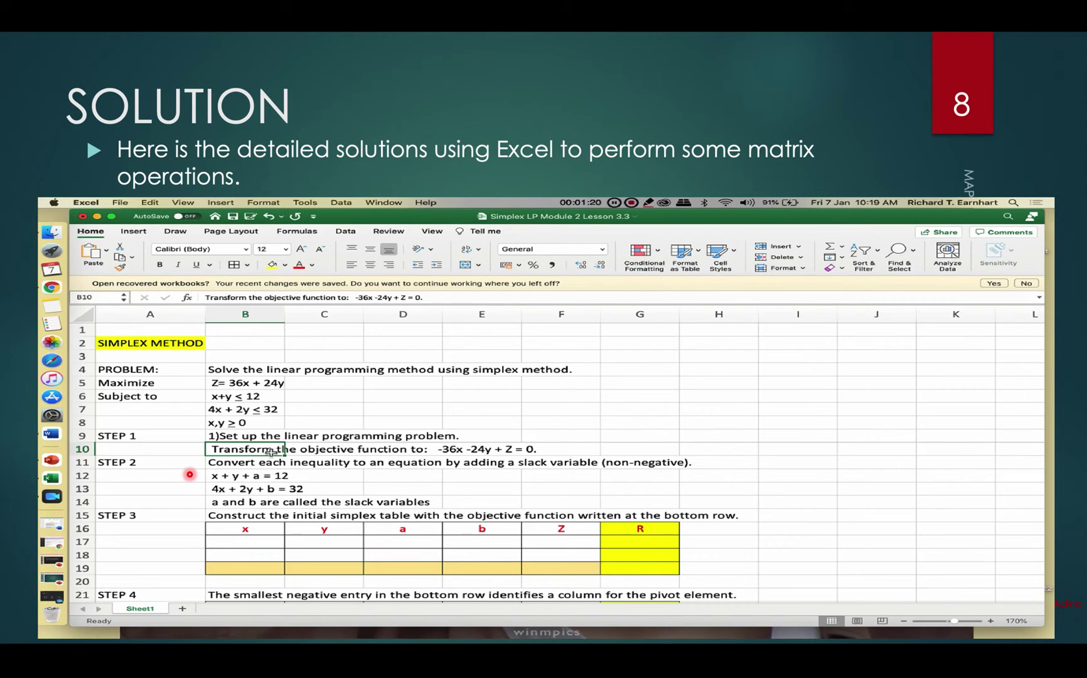
left_click(306, 411)
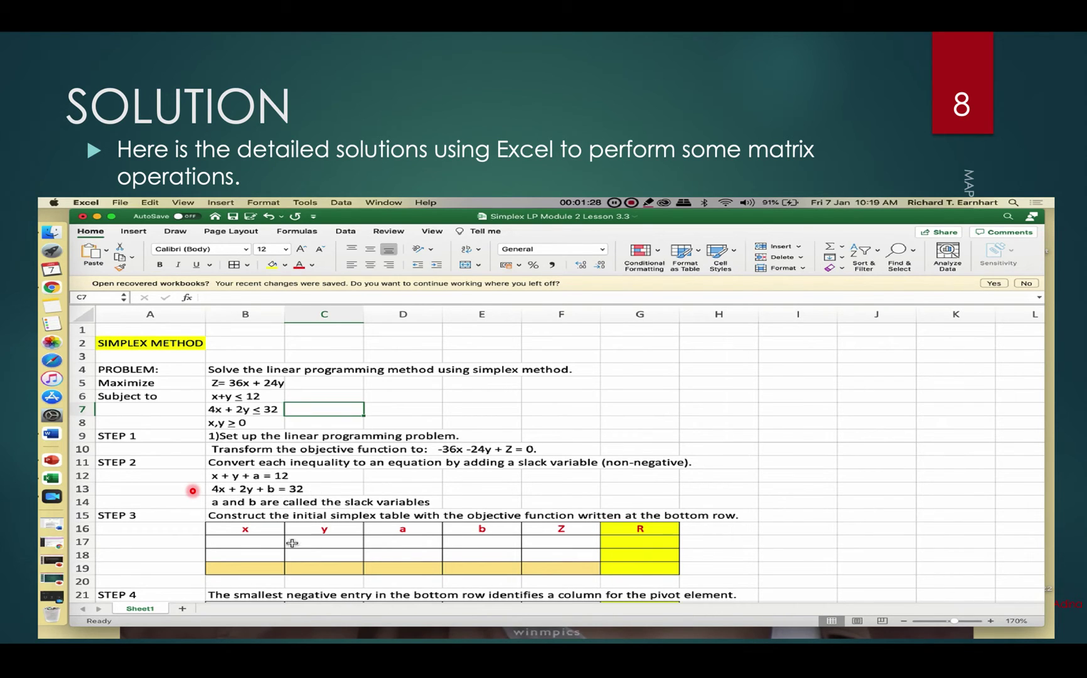
scroll(254, 537, "down", 4)
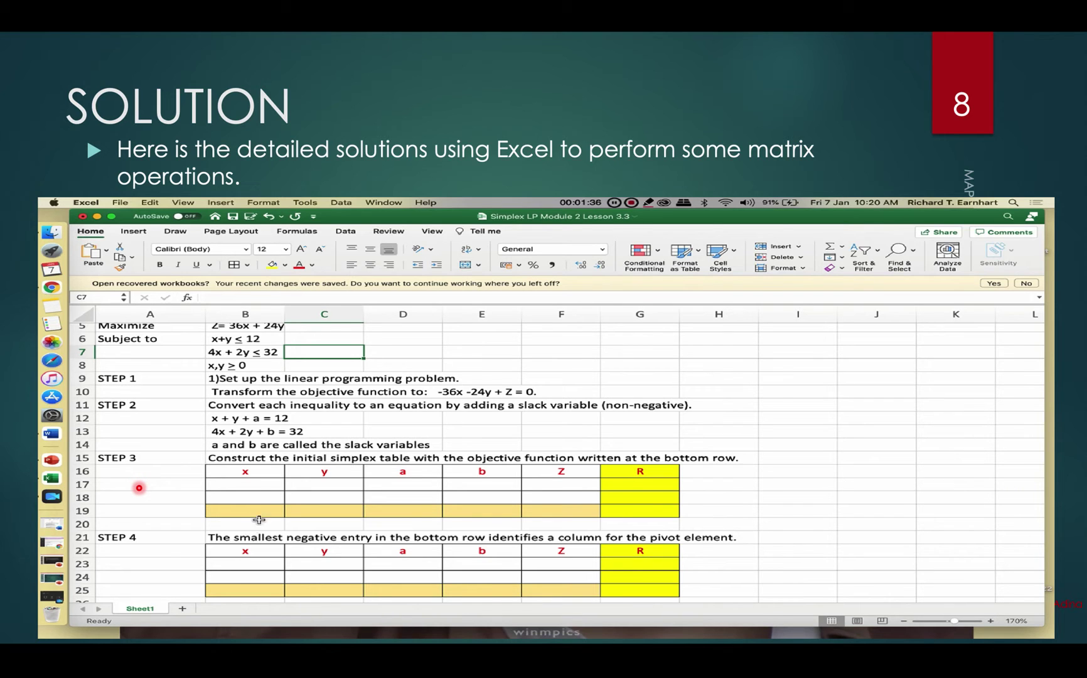
left_click(255, 476)
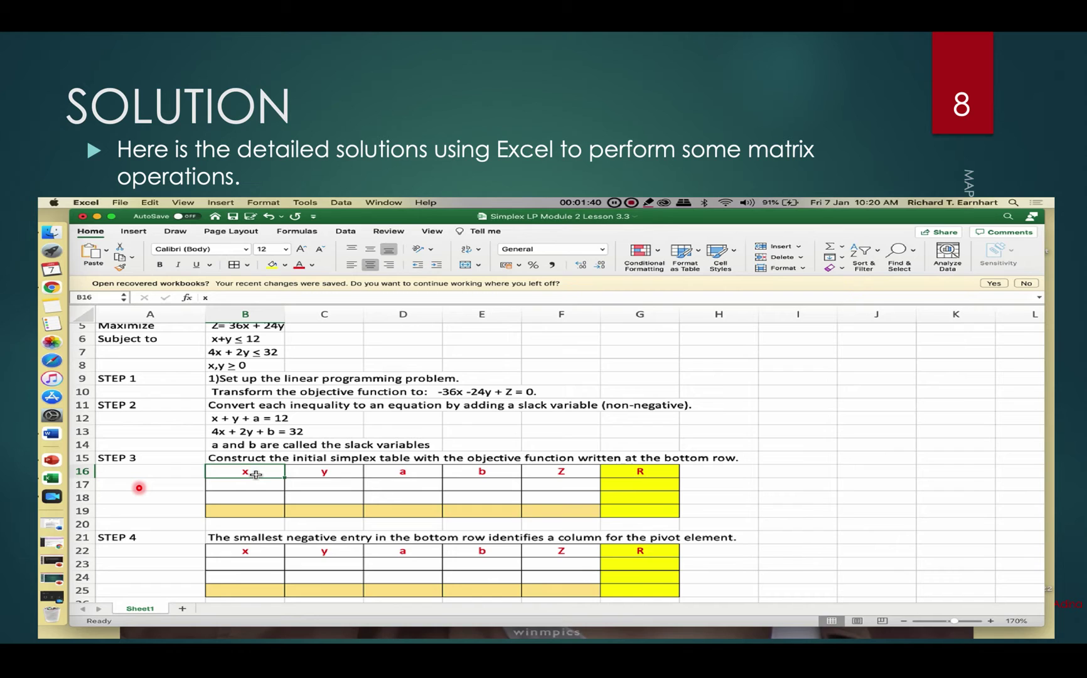
key("Tab")
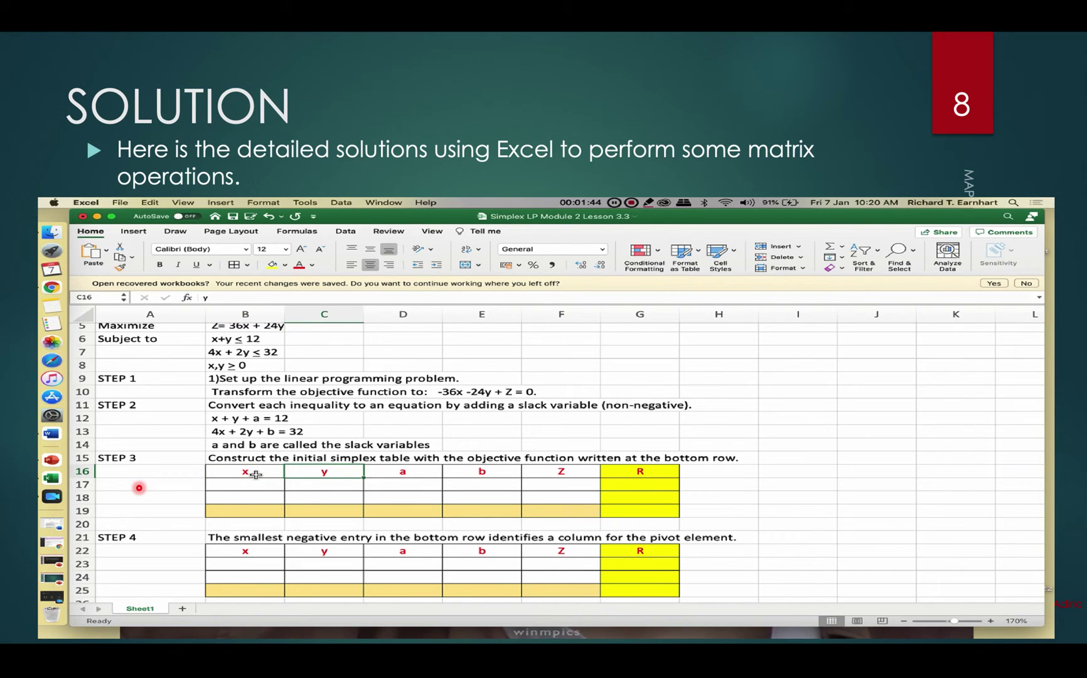
key("Tab")
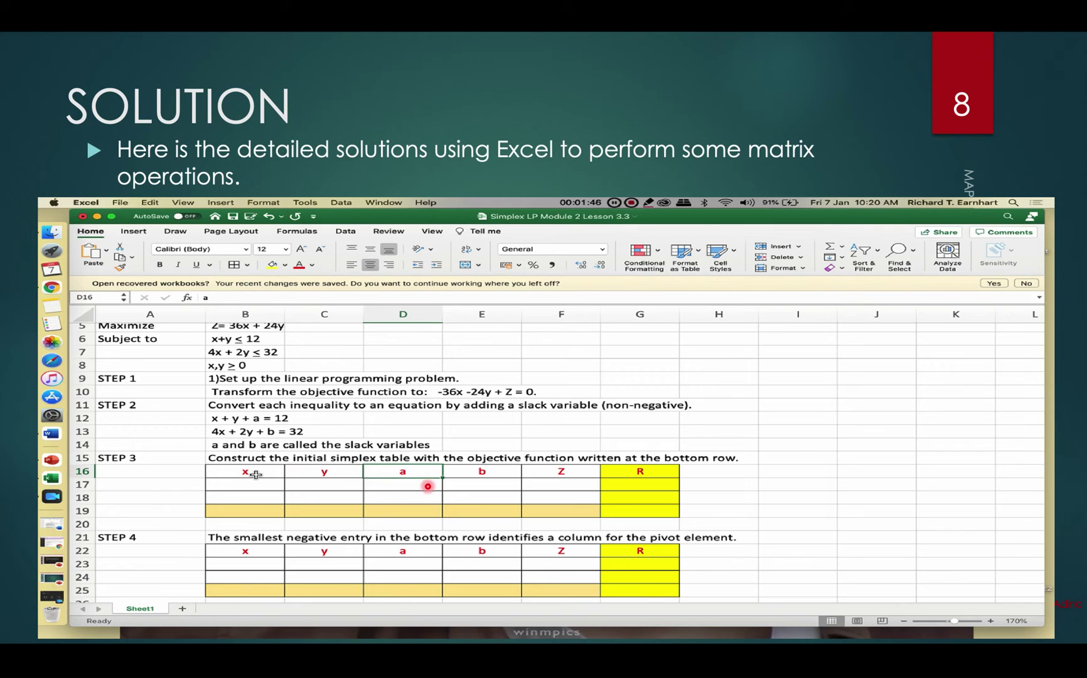
key("Tab")
key("Tab")
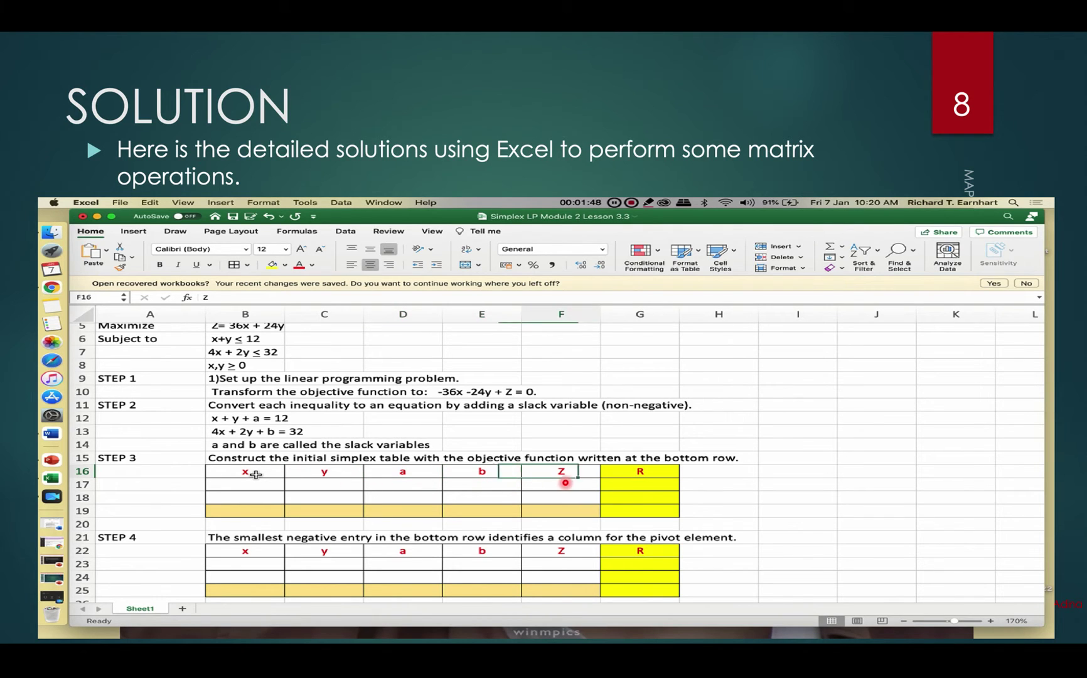
key("Tab")
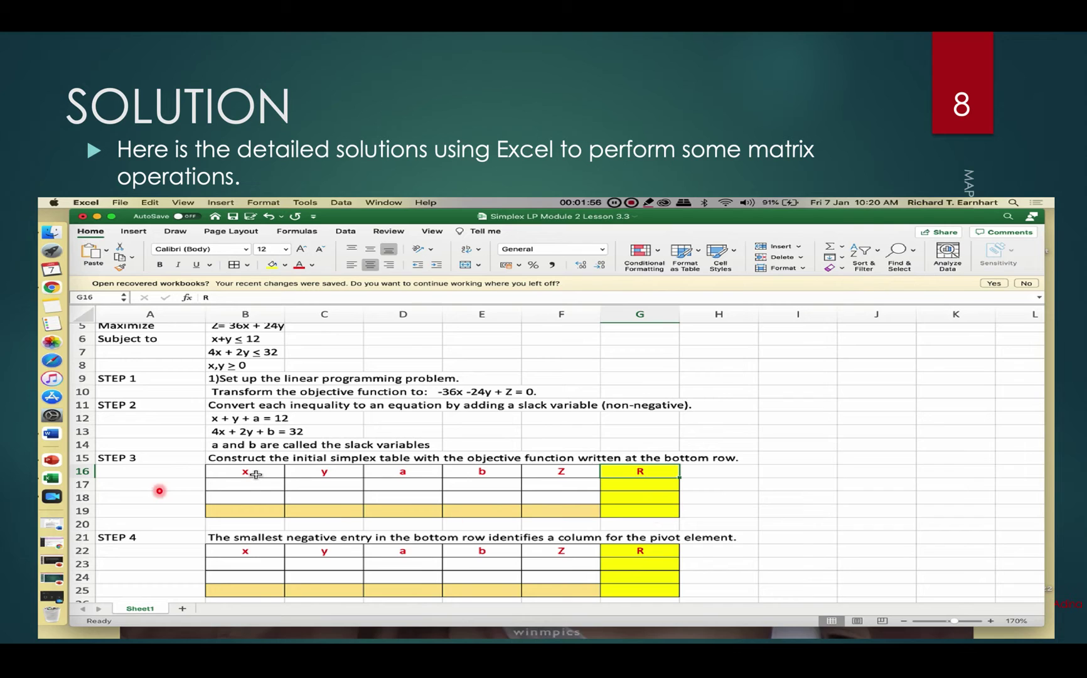
left_click(236, 420)
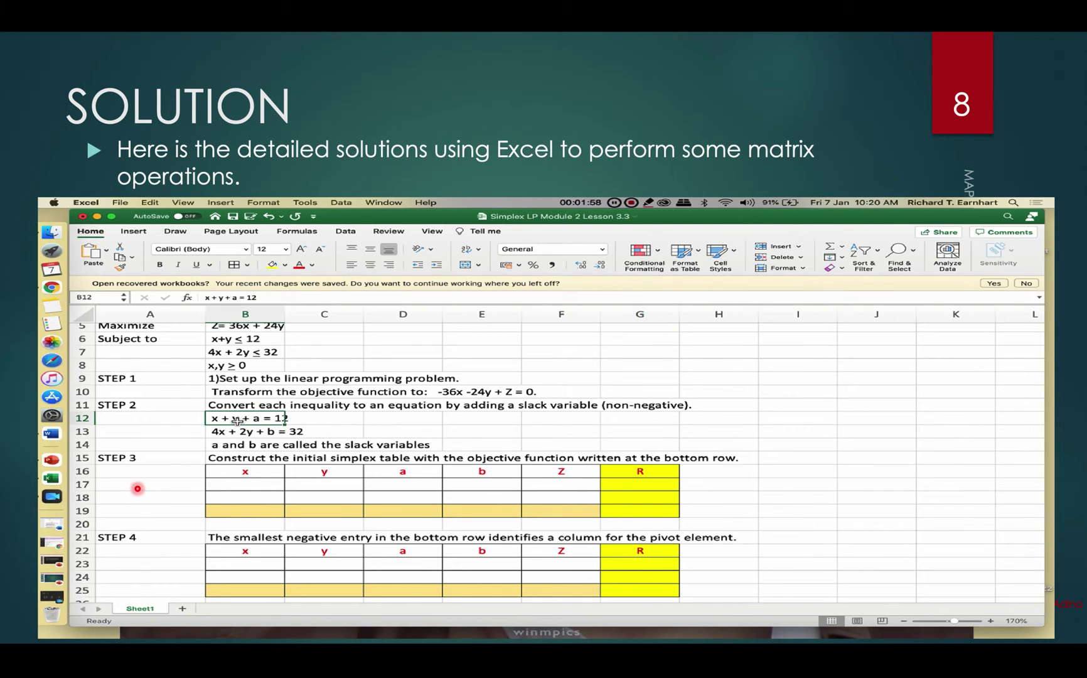
key("Down")
left_click(238, 419)
left_click(486, 393)
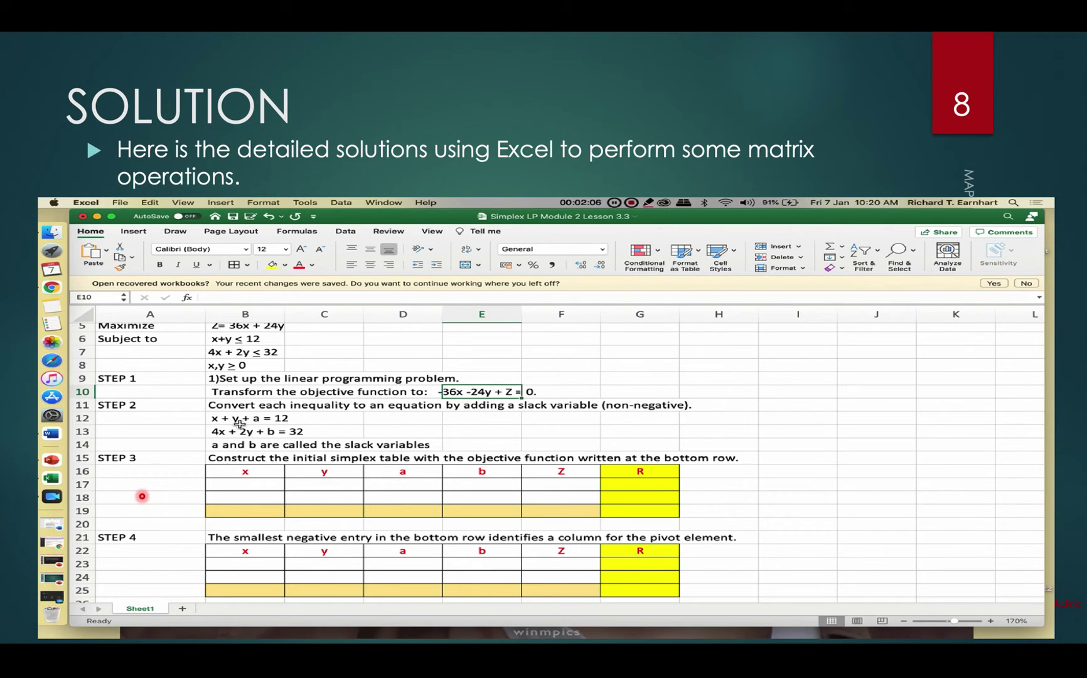
- Enter the first constraint row 1, 1, 1, 0, 0, 12 across B17:G17
left_click(247, 486)
type("1")
key("Tab")
type("1")
key("Tab")
type("1")
key("Tab")
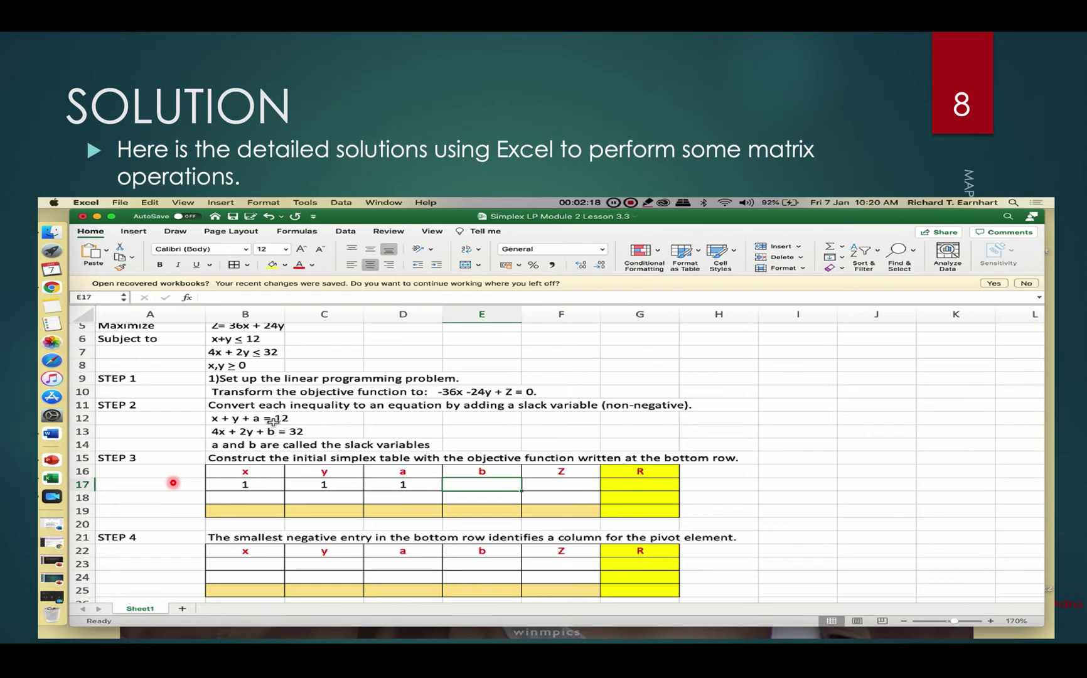
type("0")
key("Tab")
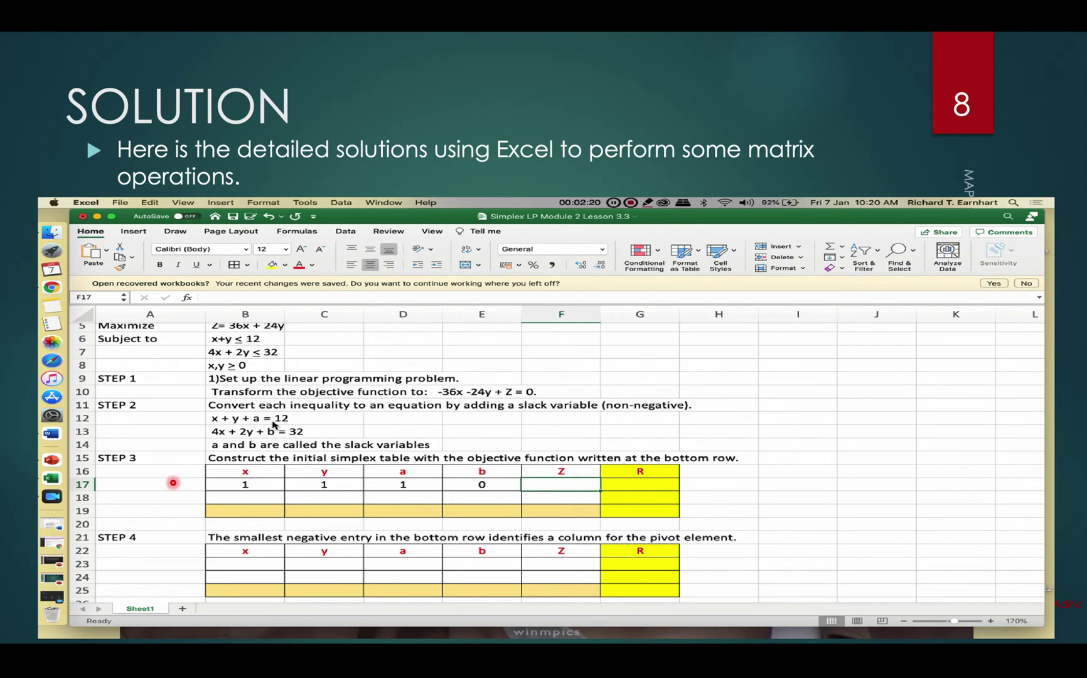
type("0")
key("Tab")
type("12")
key("Return")
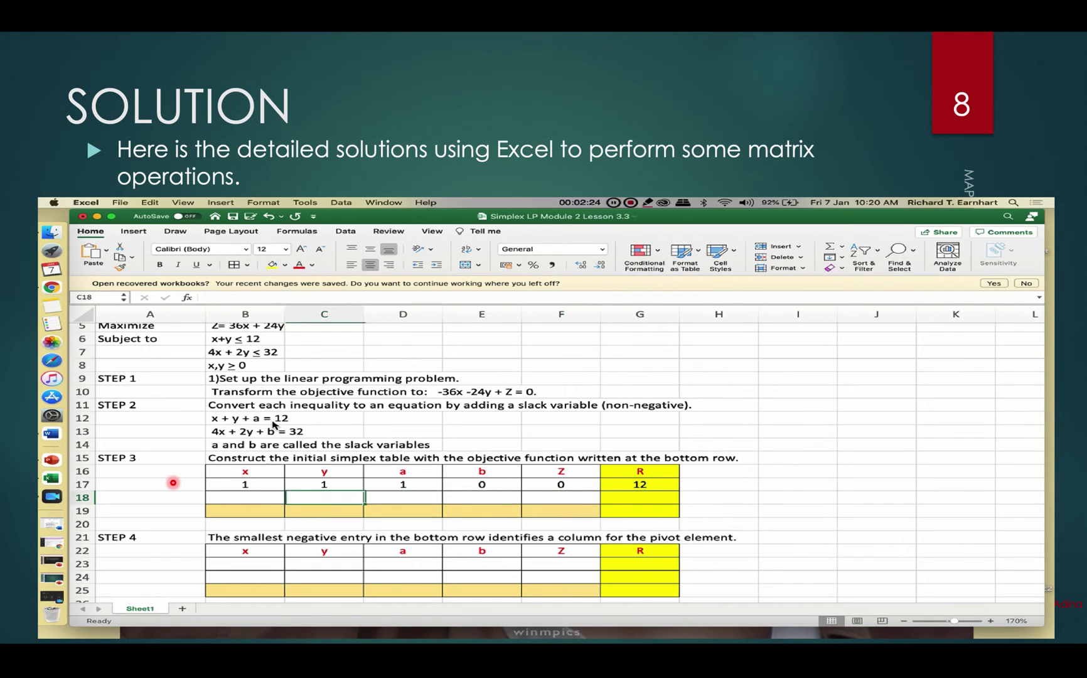
- Enter the second constraint row 4, 2, 0, 1, 0, 32 across B18:G18
left_click(356, 433)
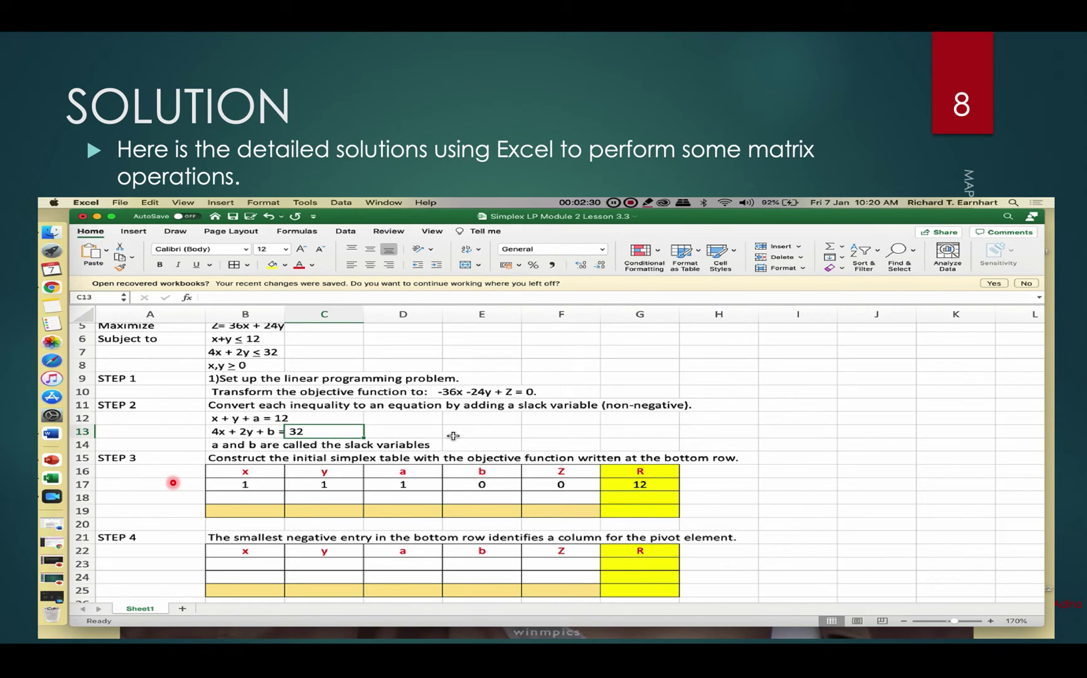
left_click(263, 499)
type("4")
key("Tab")
type("2")
key("Tab")
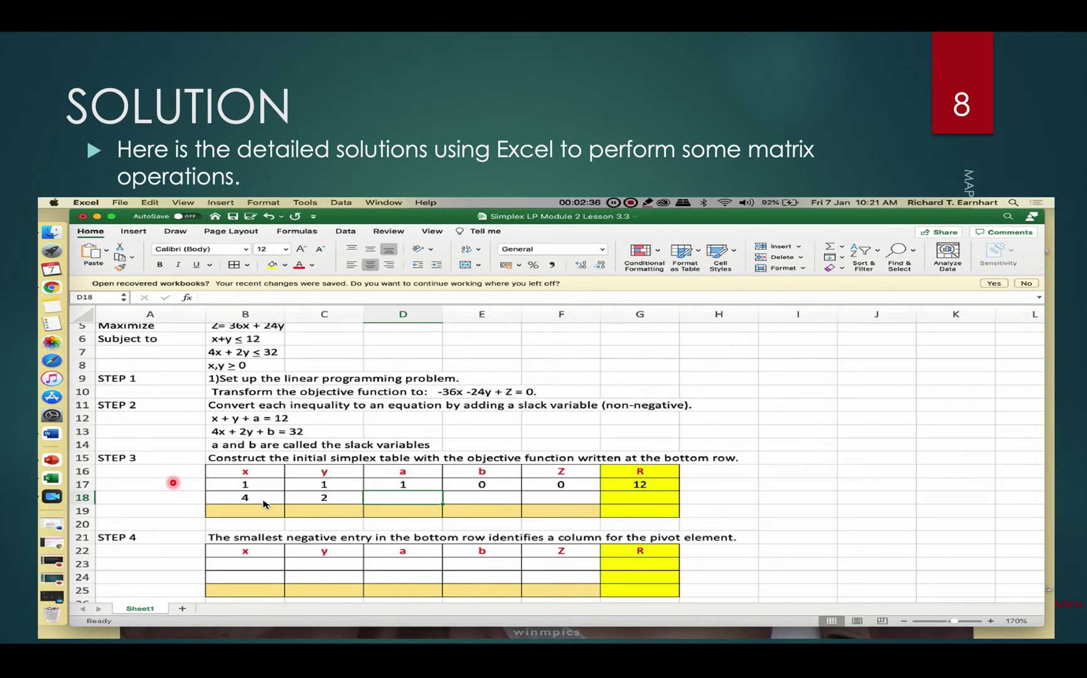
type("0")
key("Tab")
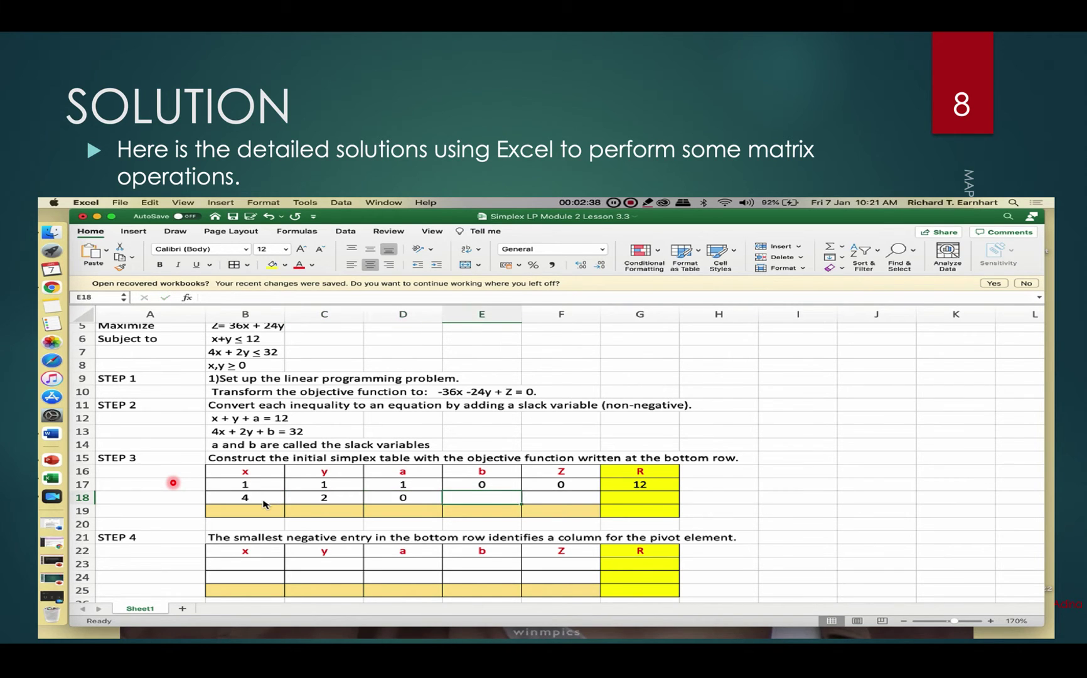
type("1")
key("Tab")
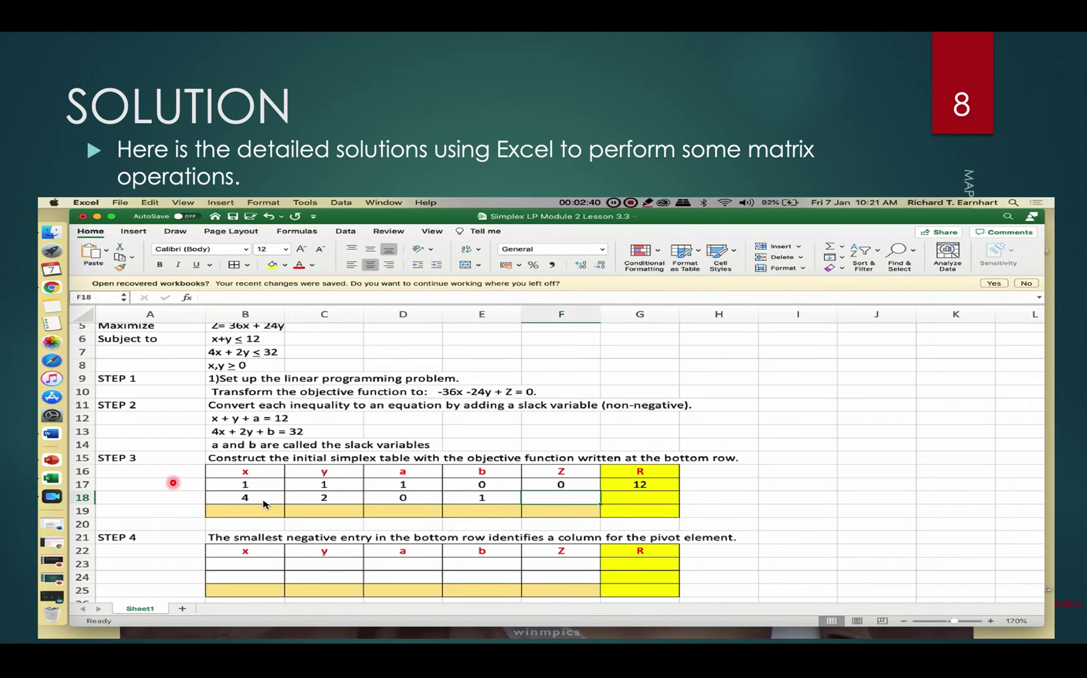
type("0")
key("Tab")
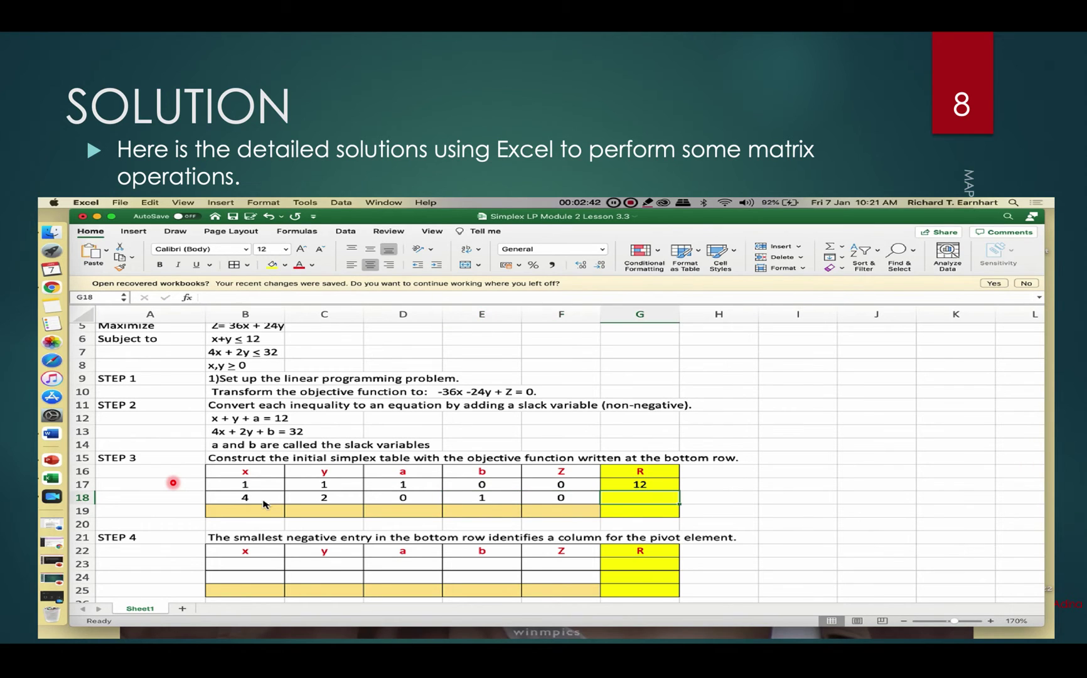
type("32")
key("Return")
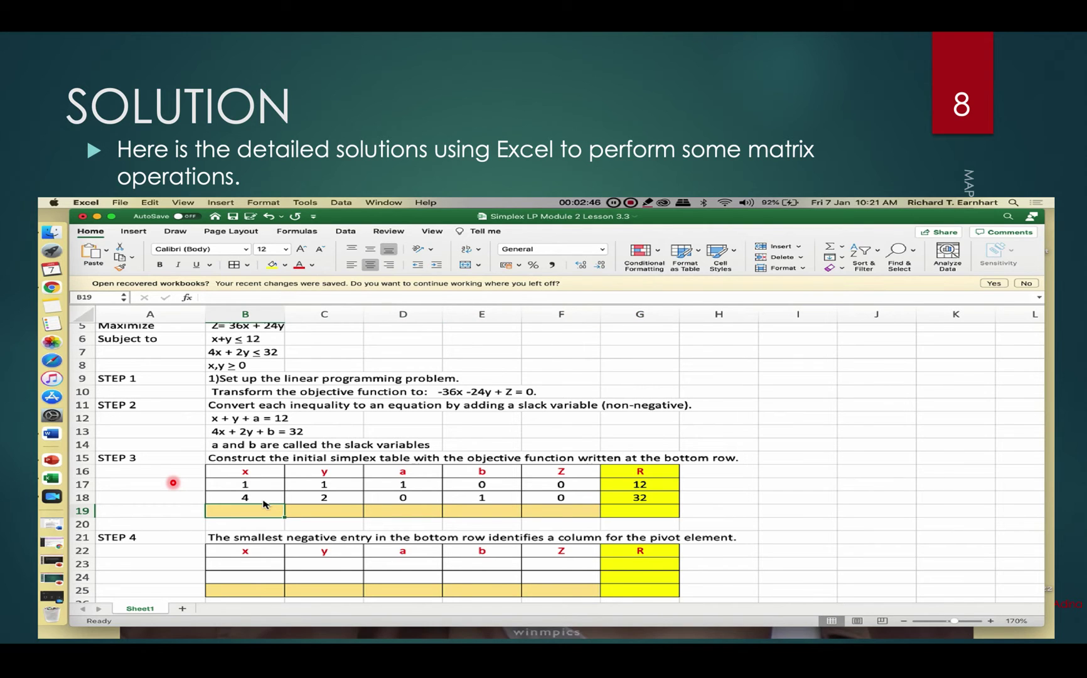
- Enter the objective row -36, -24, 0, 0, 1, 0 across B19:G19
type("-36")
key("Tab")
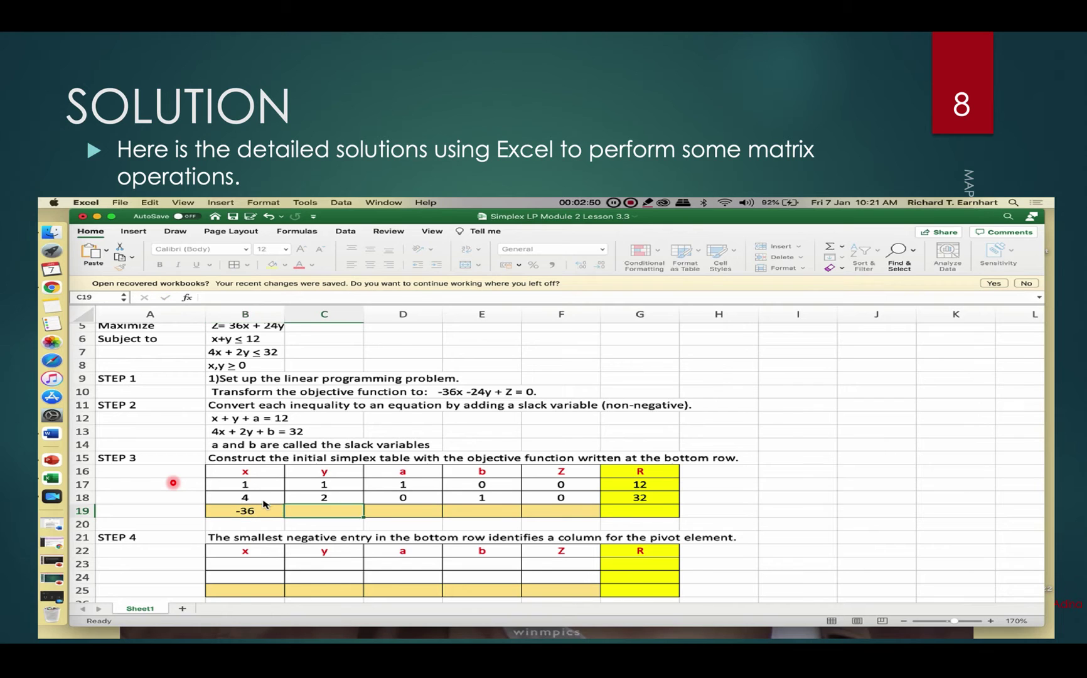
type("-24")
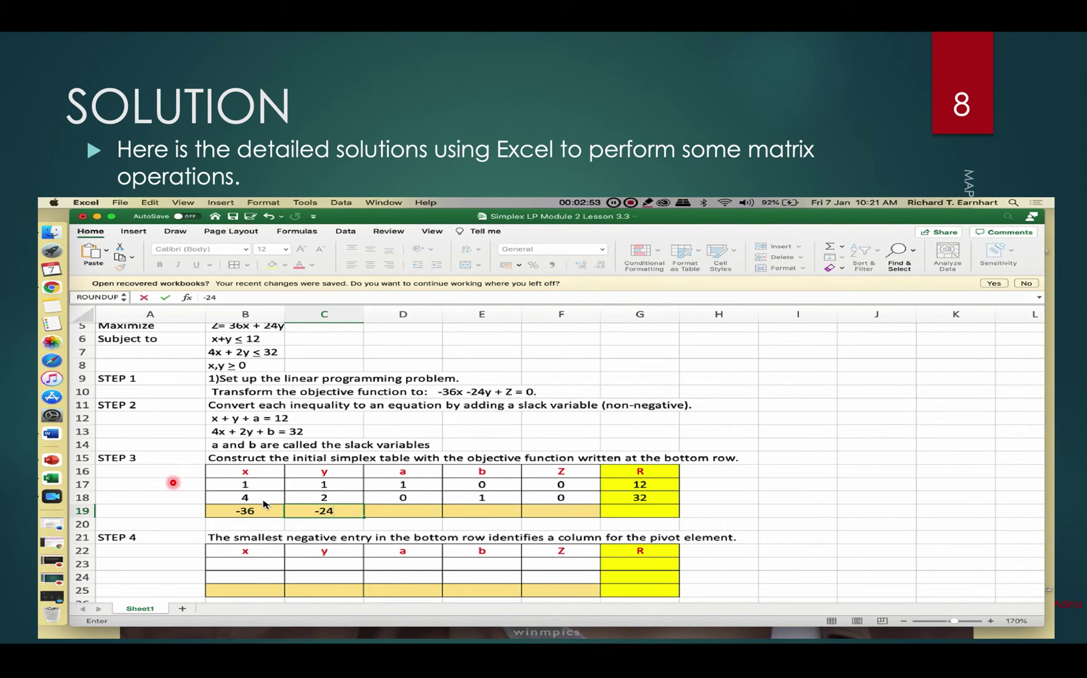
key("Tab")
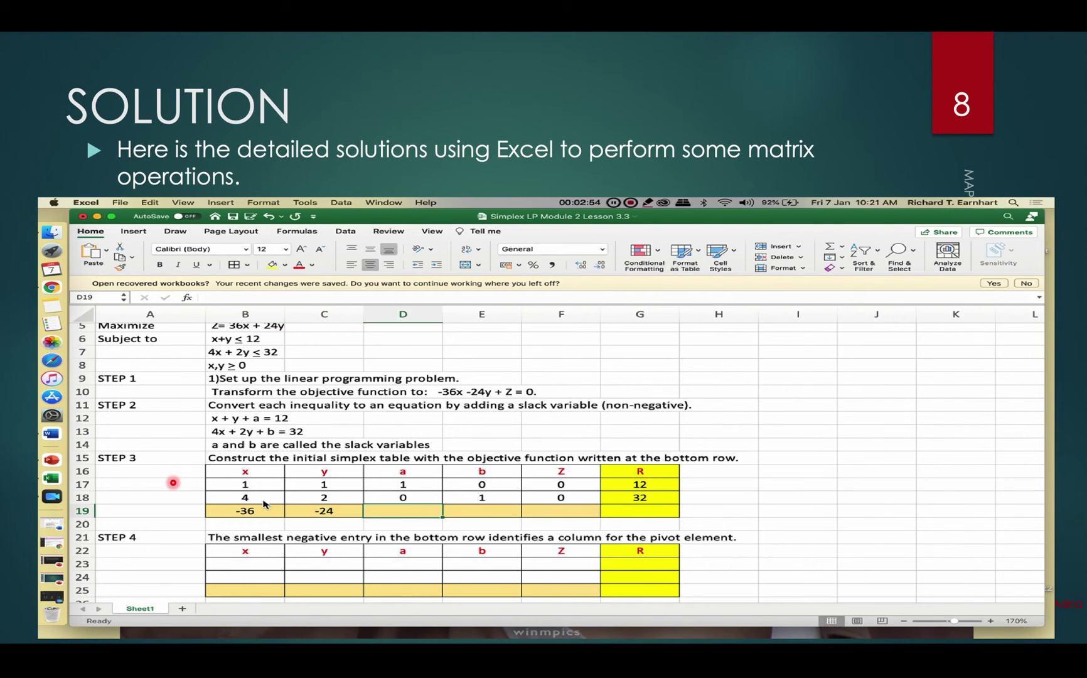
type("0")
key("Tab")
type("0")
key("Tab")
type("1")
key("Tab")
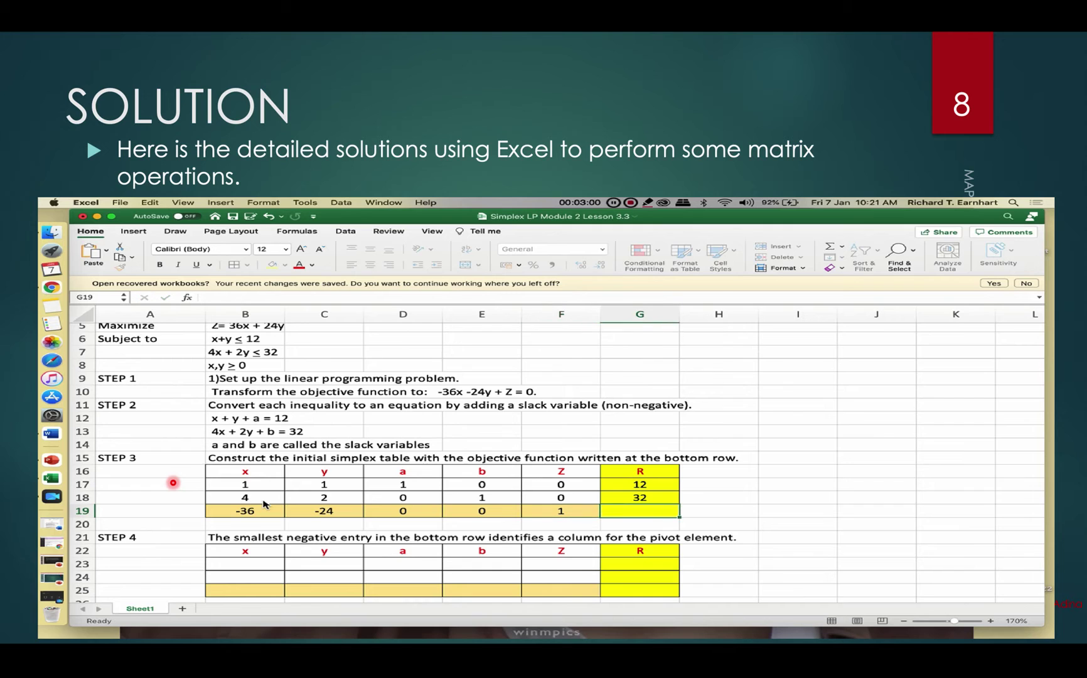
type("0")
key("Return")
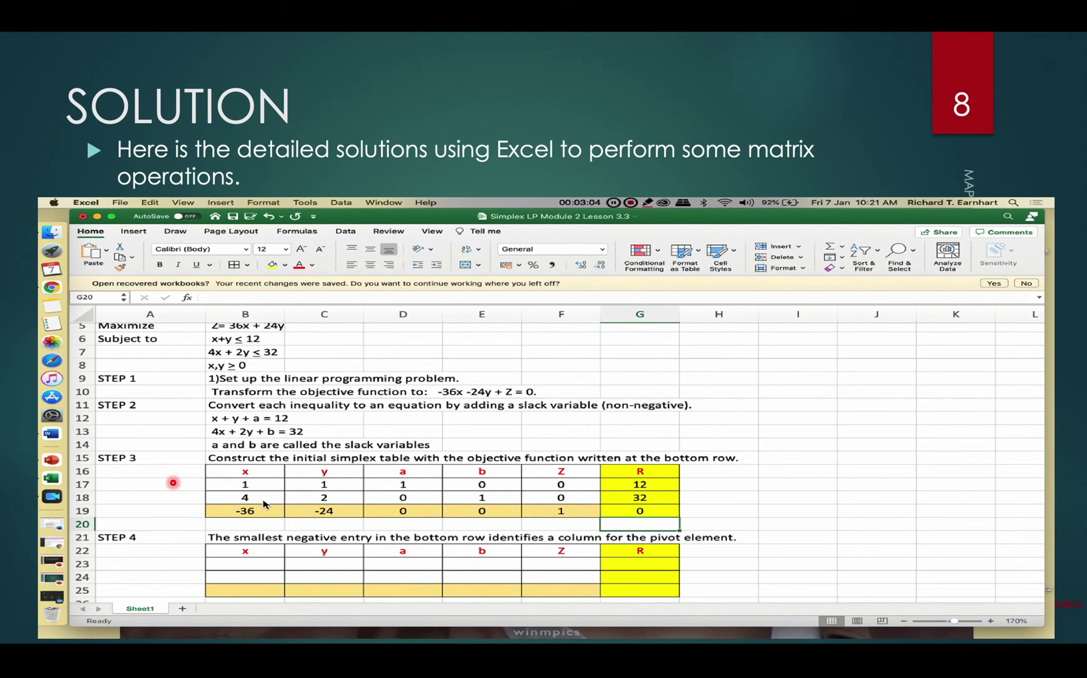
scroll(265, 504, "down", 6)
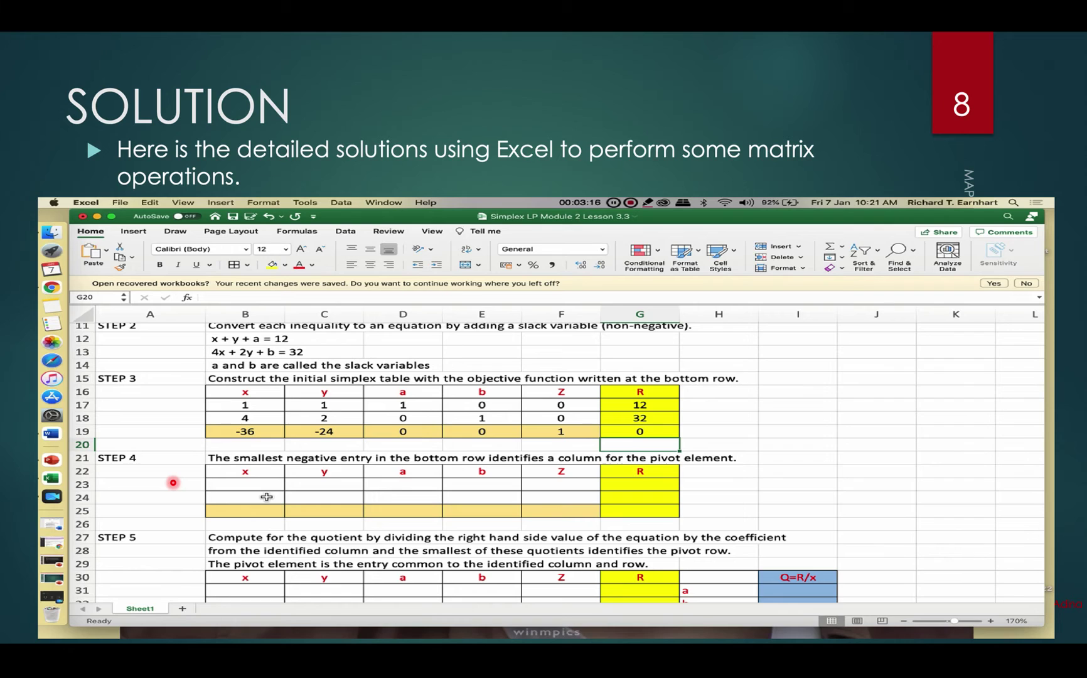
left_click(257, 433)
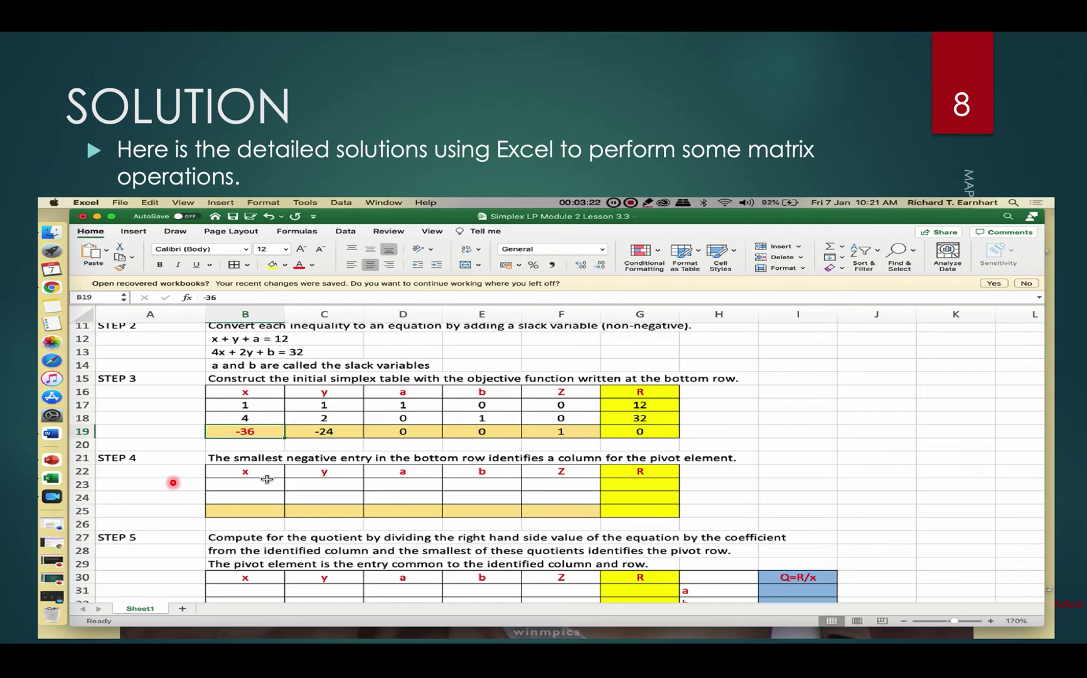
left_click(257, 394)
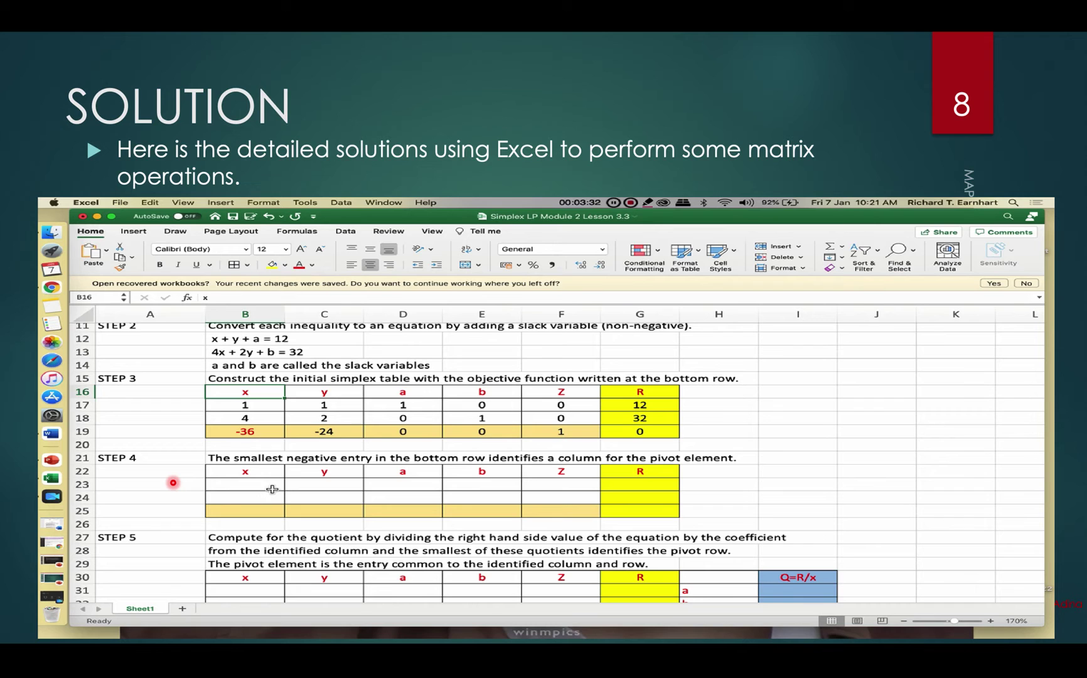
scroll(396, 540, "down", 1)
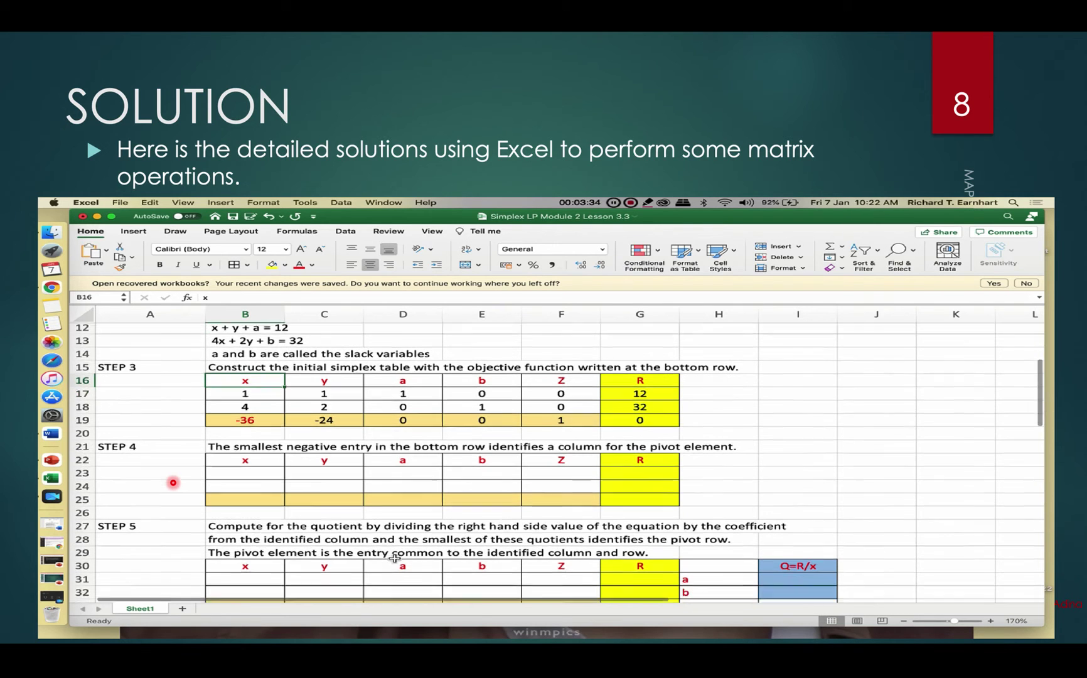